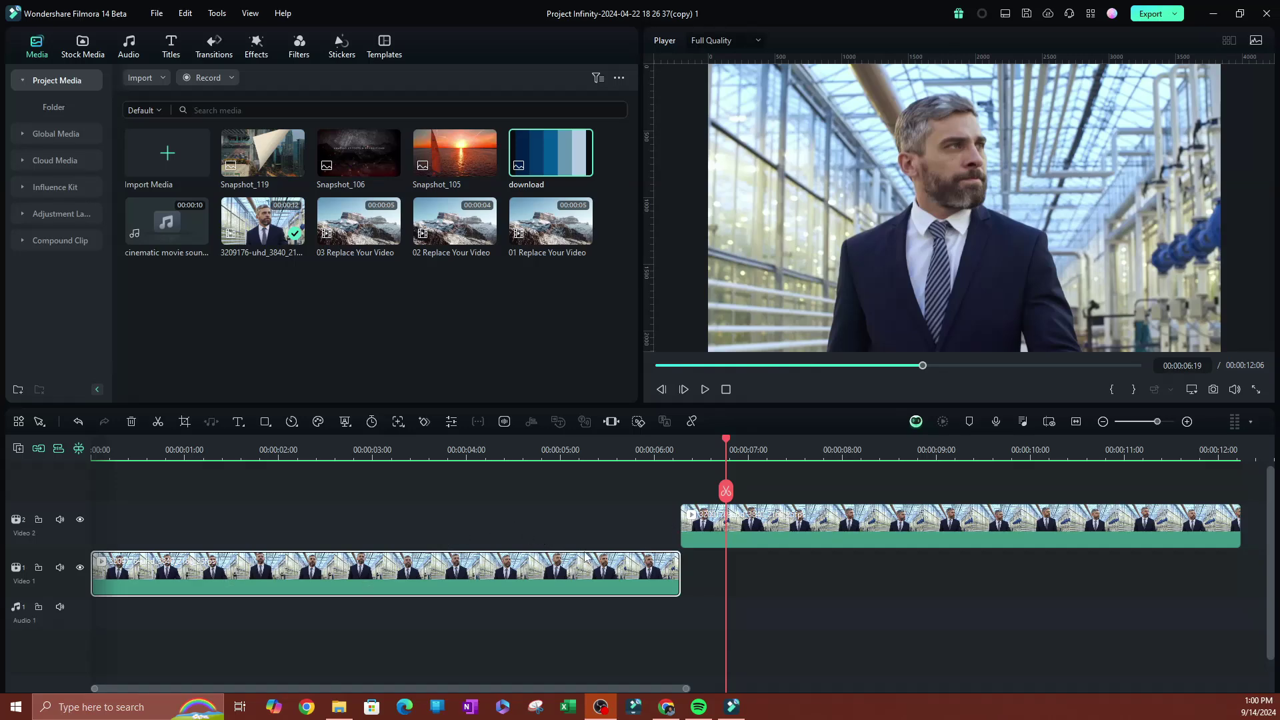
Step: Split the business-man clip at 00:00:01:10 and delete the trailing part
left_click(727, 525)
key("Delete")
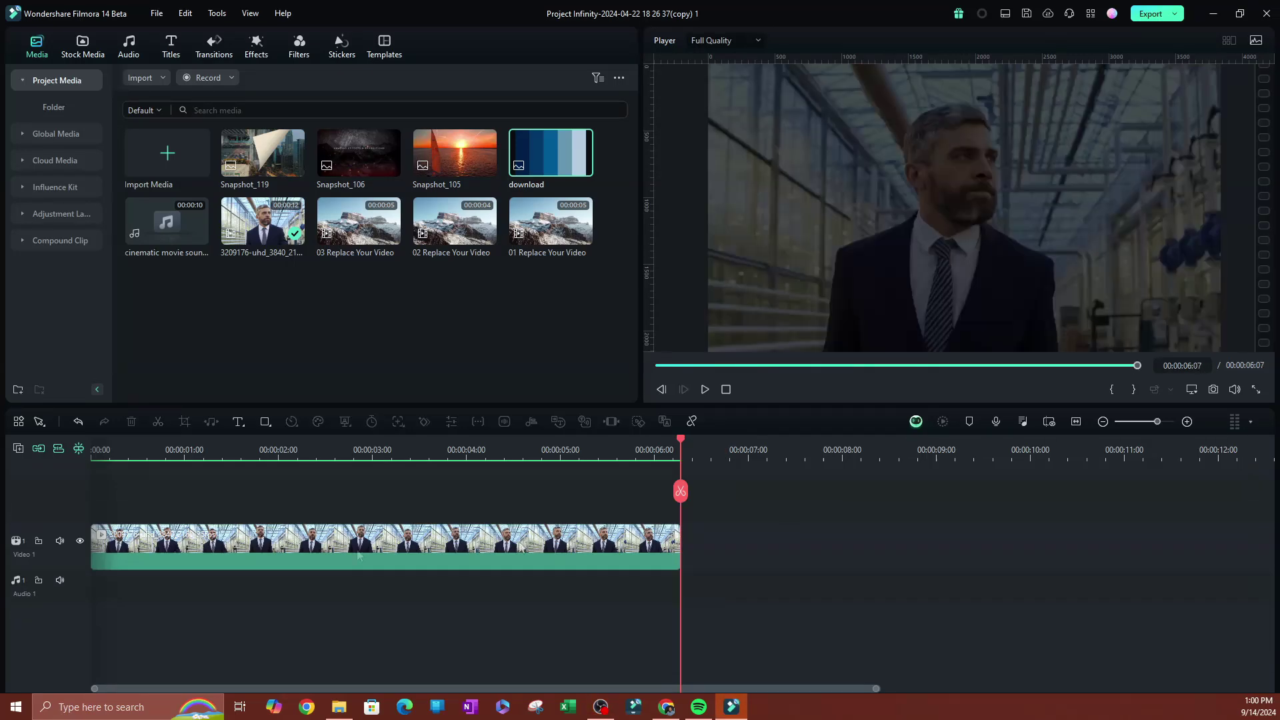
left_click(223, 452)
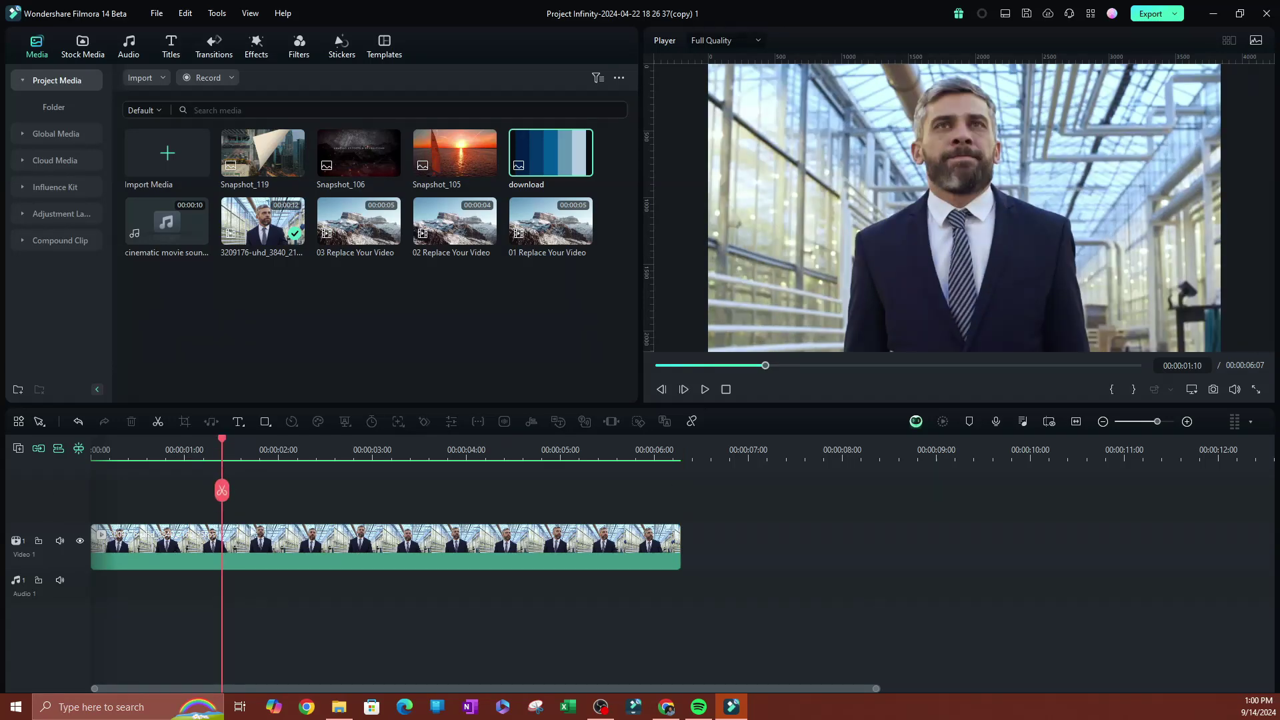
left_click(222, 491)
key("Delete")
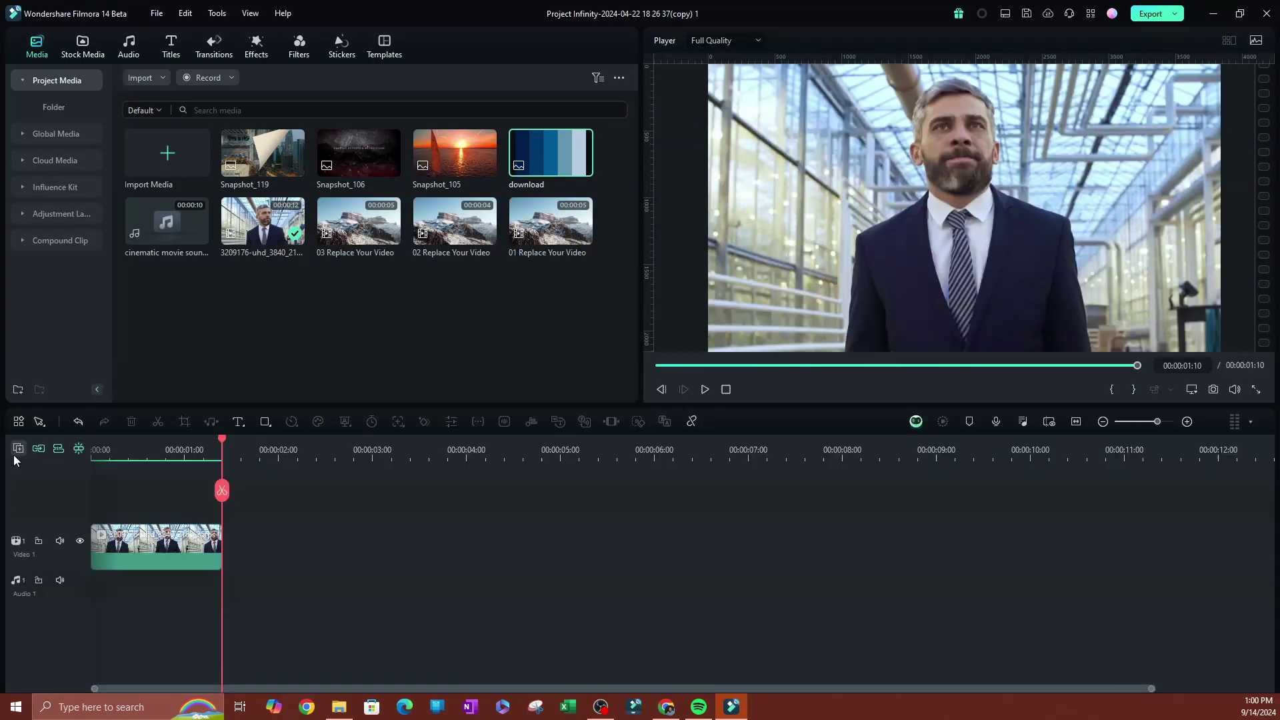
Step: Select the remaining 1:10 clip, return the playhead to the start, and open its properties
left_click(168, 558)
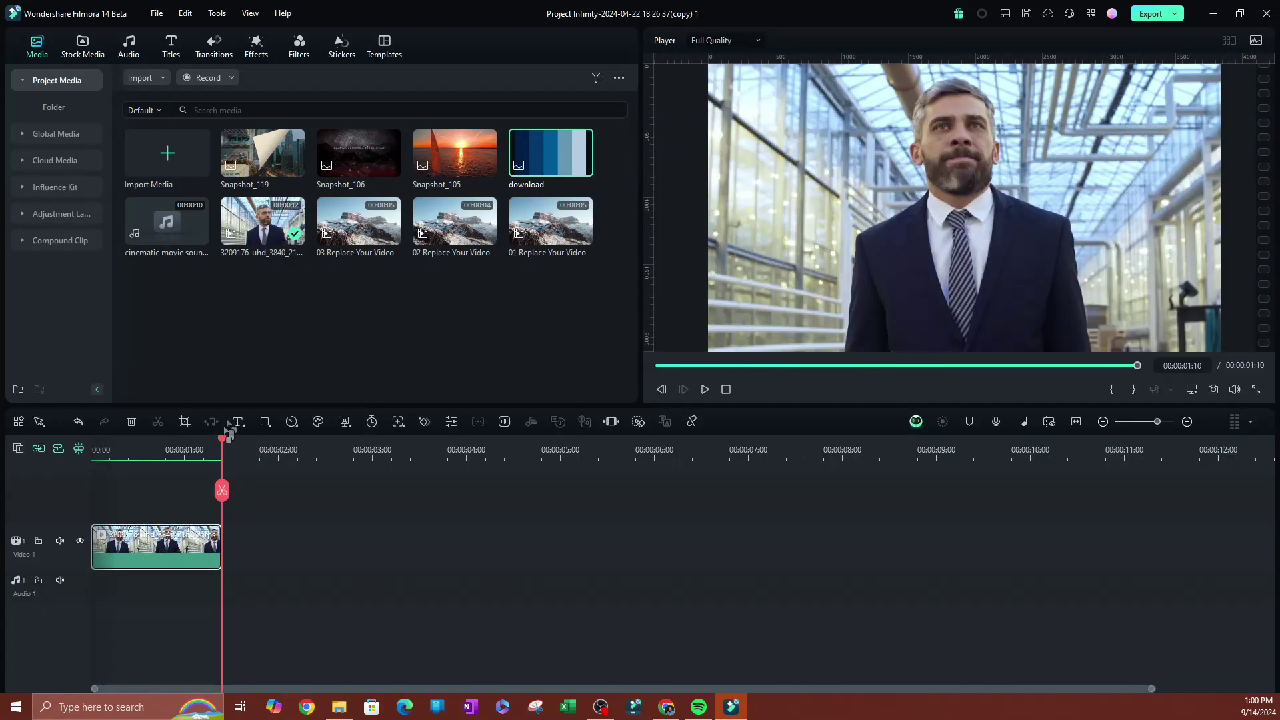
left_click_drag(222, 445, 114, 481)
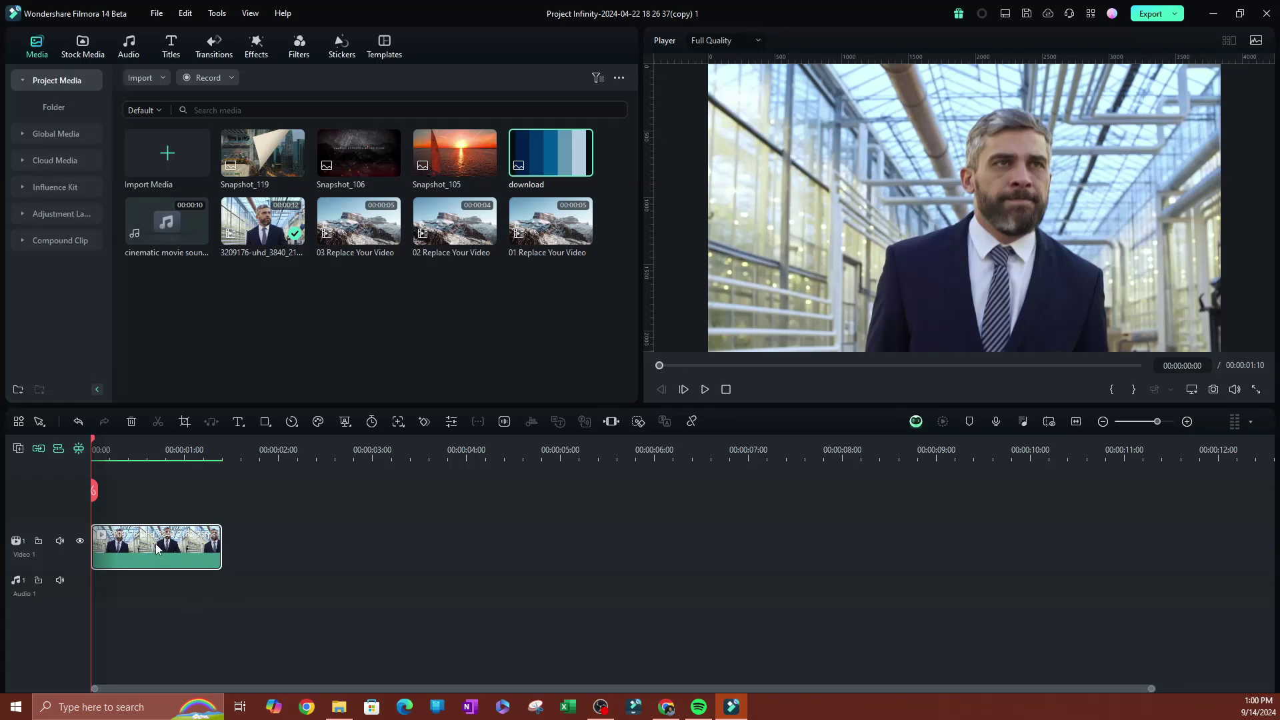
double_click(157, 550)
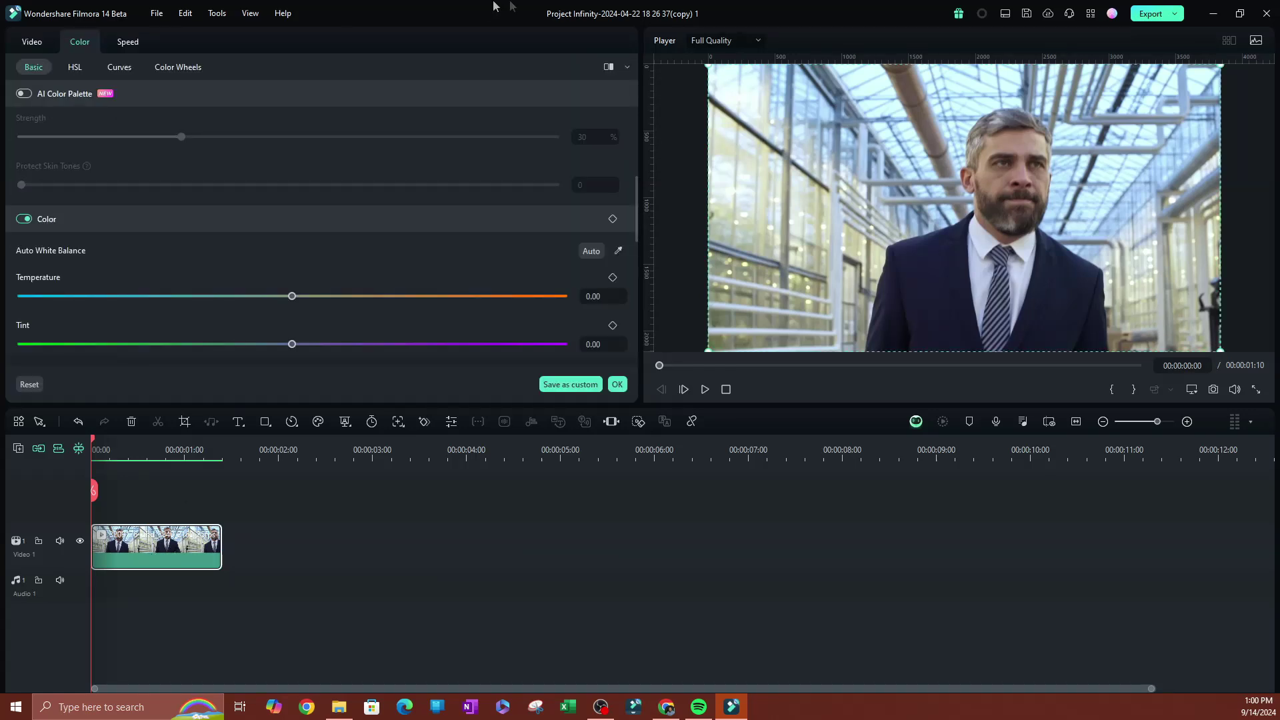
Step: Show the short clip's Video settings, then its AI Tools sub-tab
left_click(32, 43)
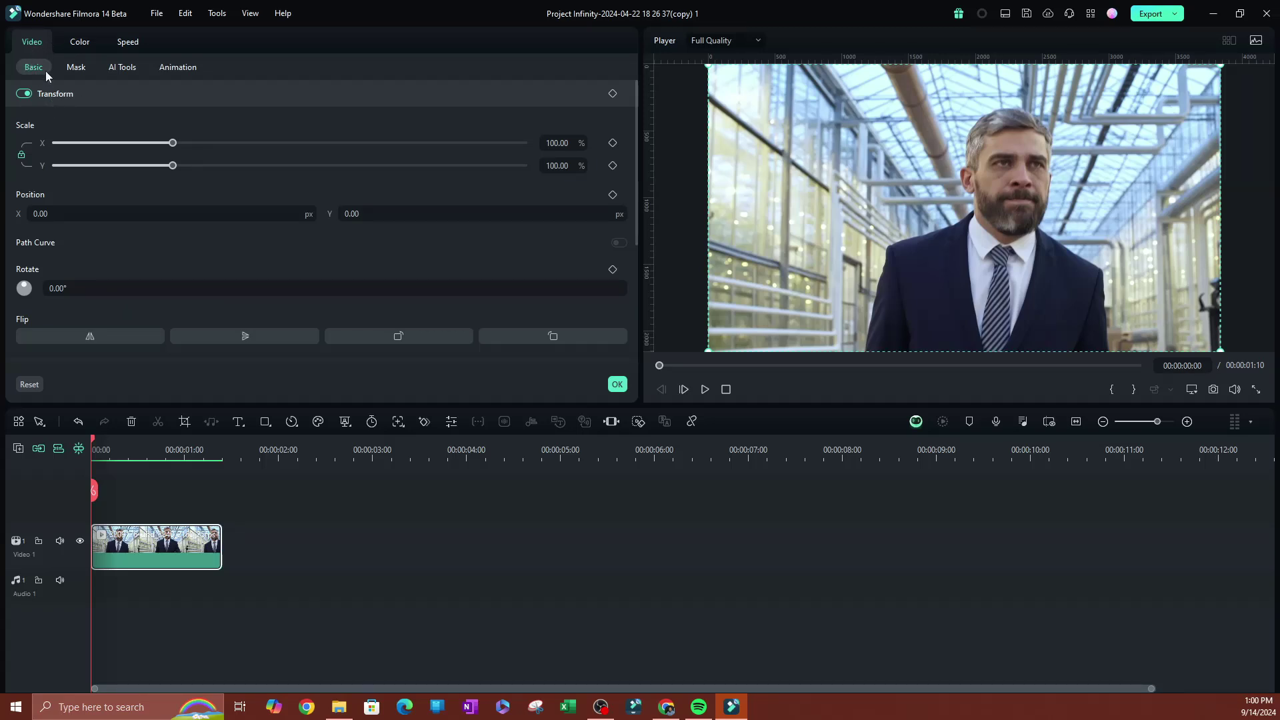
left_click(120, 68)
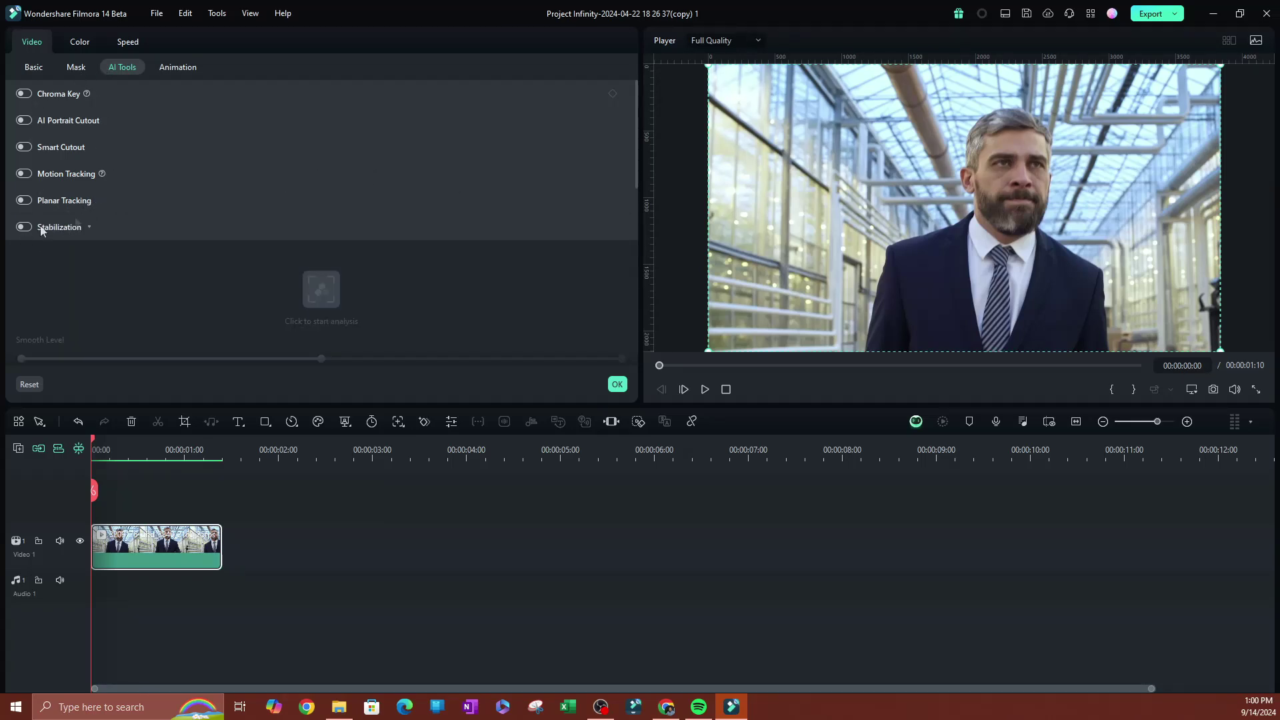
Step: Collapse the Stabilization and AI Video Enhancer sections and switch AI Video Enhancer on
left_click(86, 227)
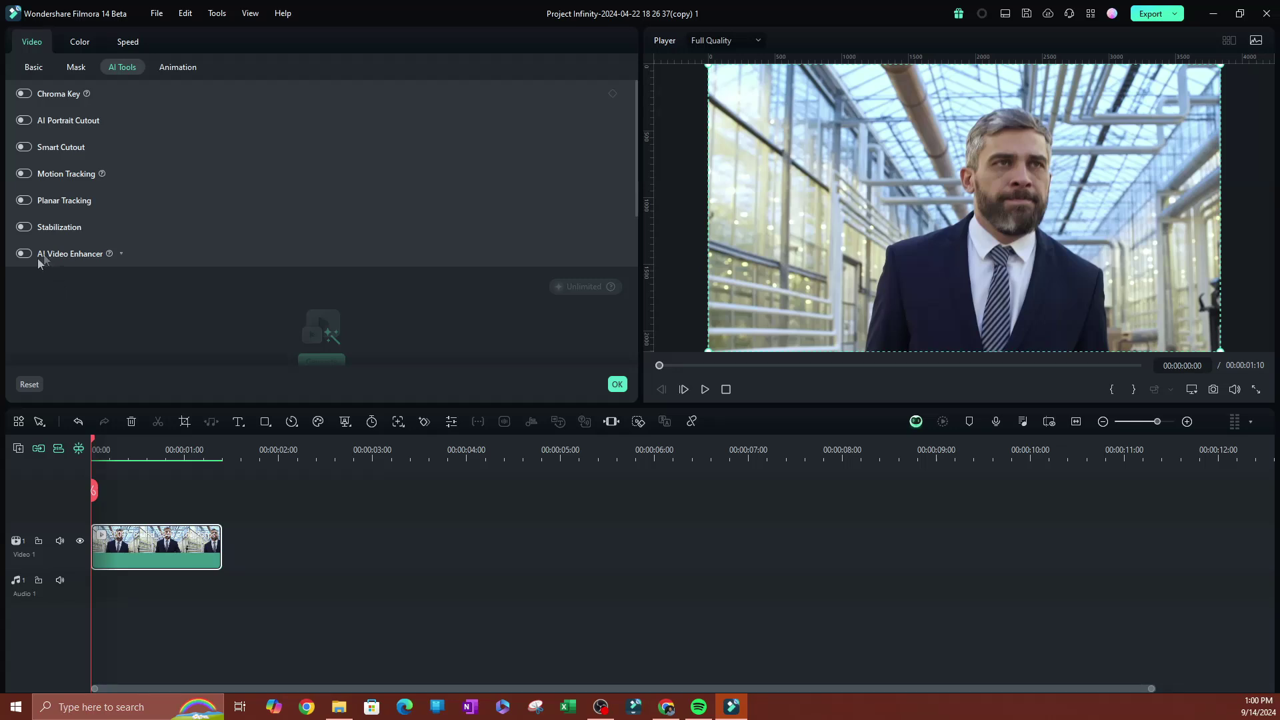
left_click(121, 255)
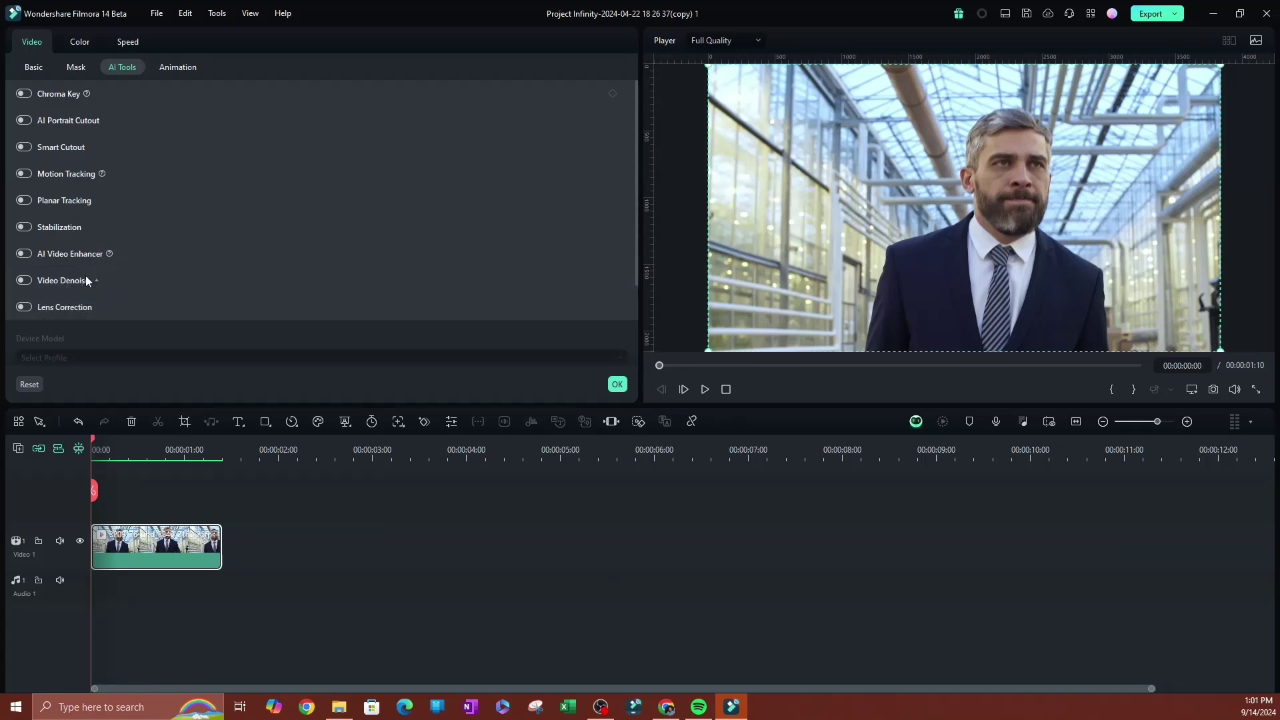
left_click(24, 254)
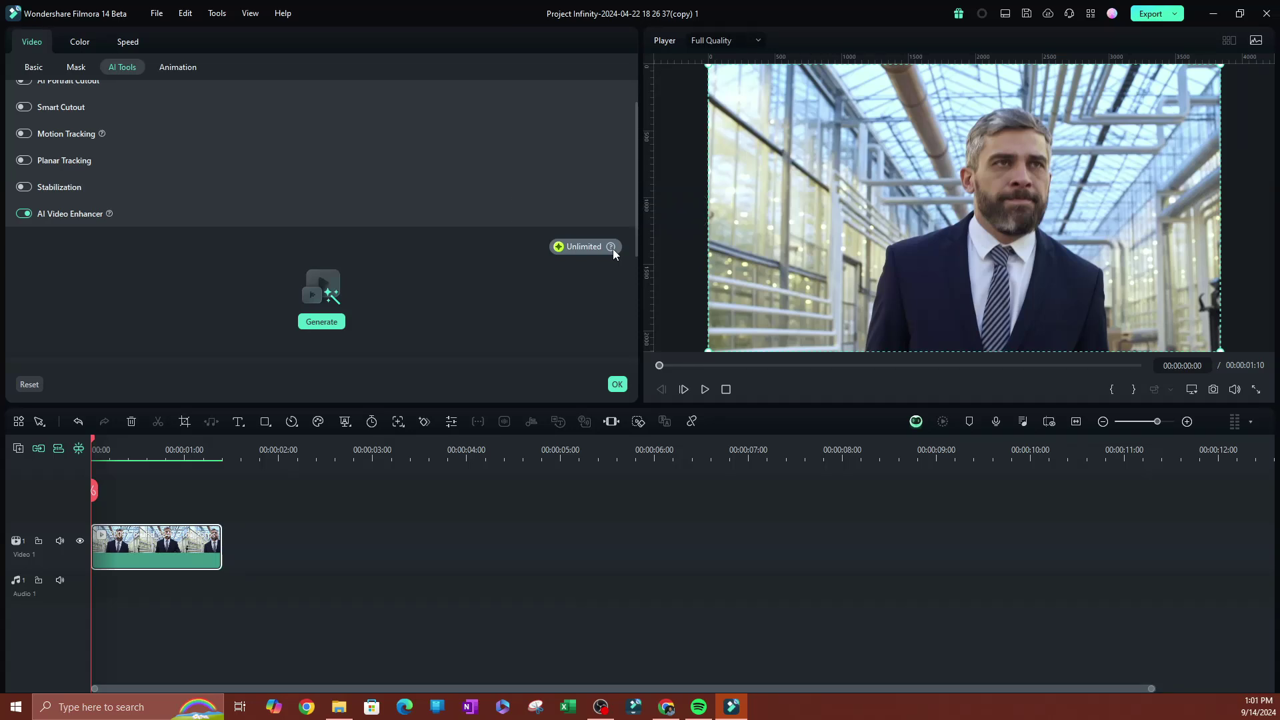
Step: Generate the AI Video Enhancer version of the short clip
left_click(320, 322)
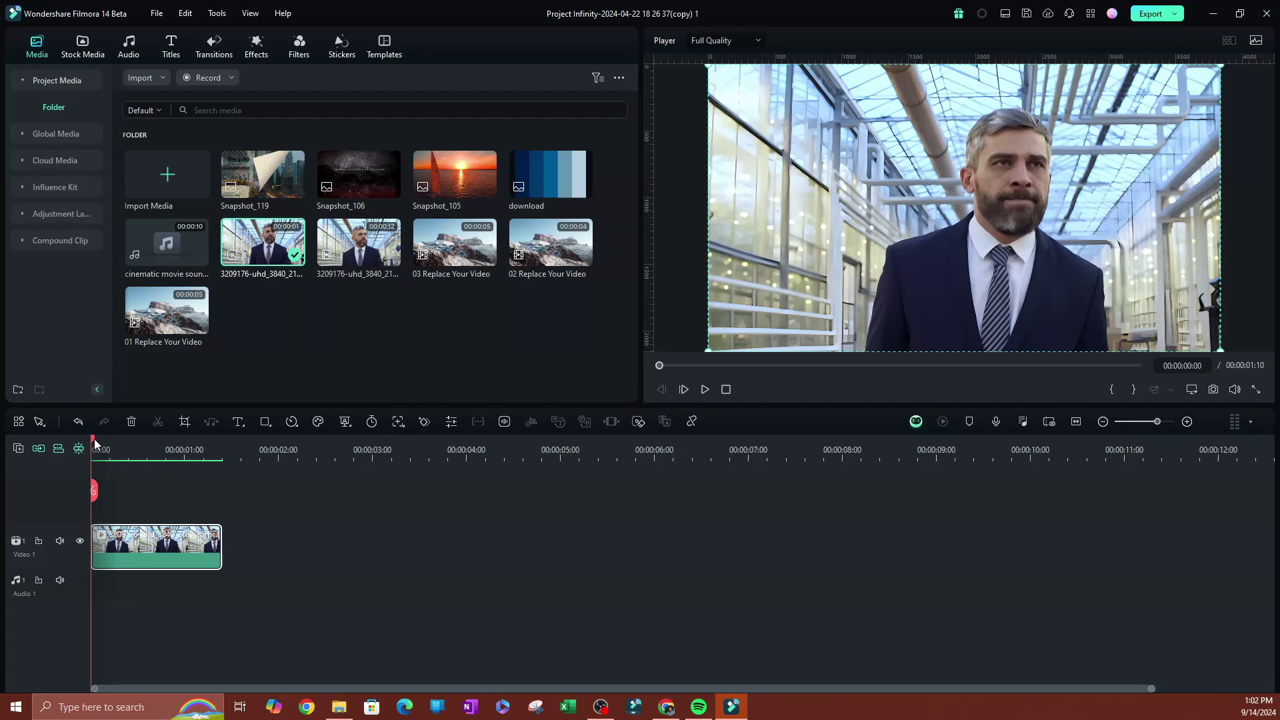
Step: Place the second 3209176 clip after the short clip on Video 1 and enlarge the preview
left_click(139, 450)
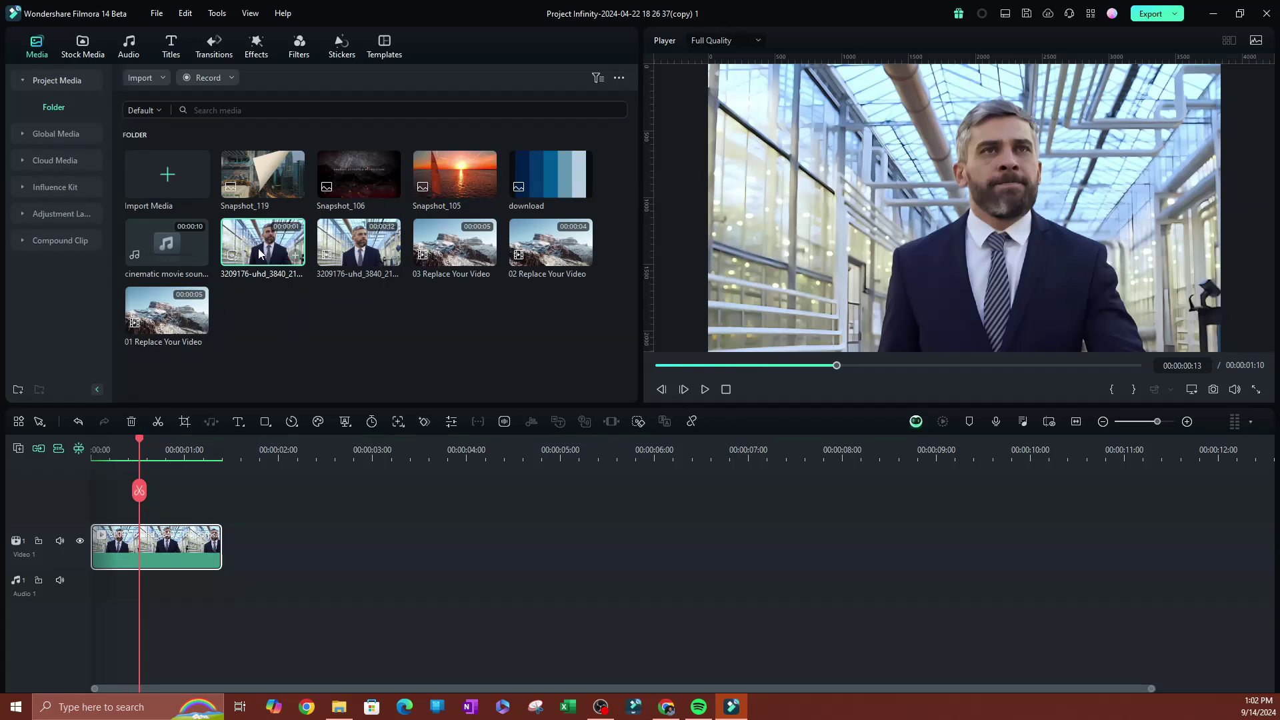
left_click_drag(265, 254, 263, 537)
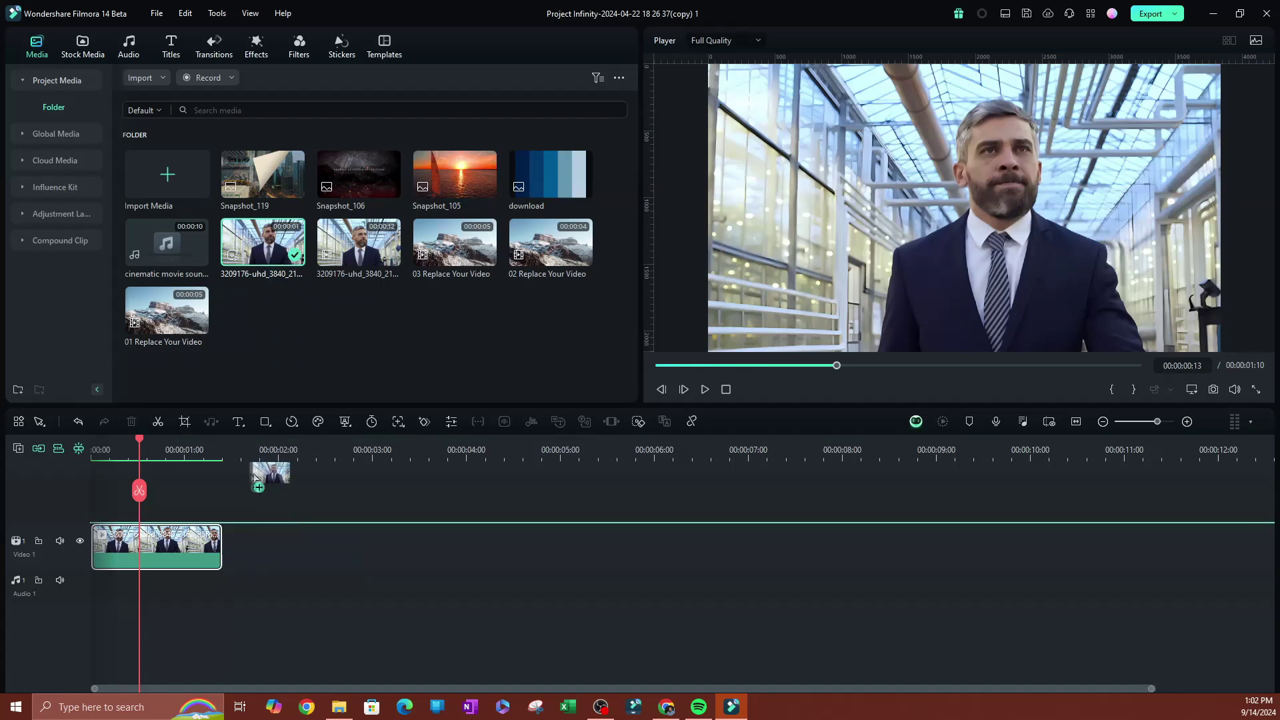
left_click_drag(263, 536, 268, 501)
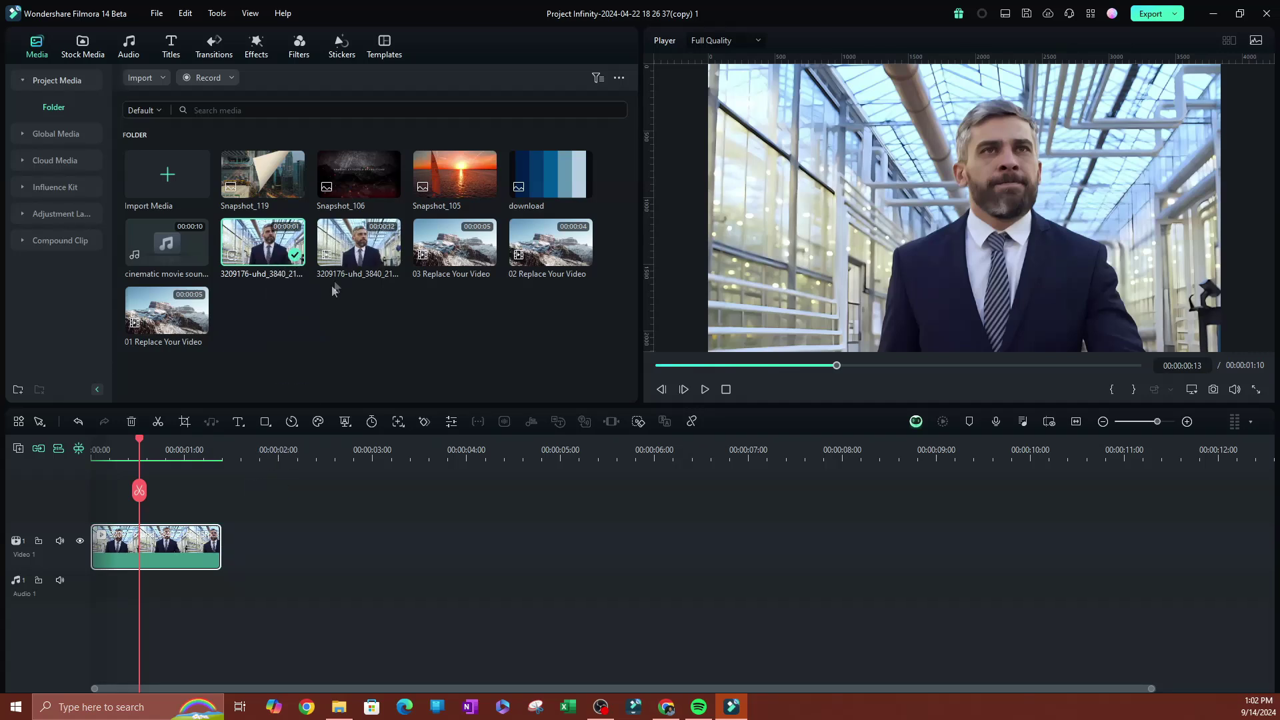
left_click_drag(350, 245, 175, 503)
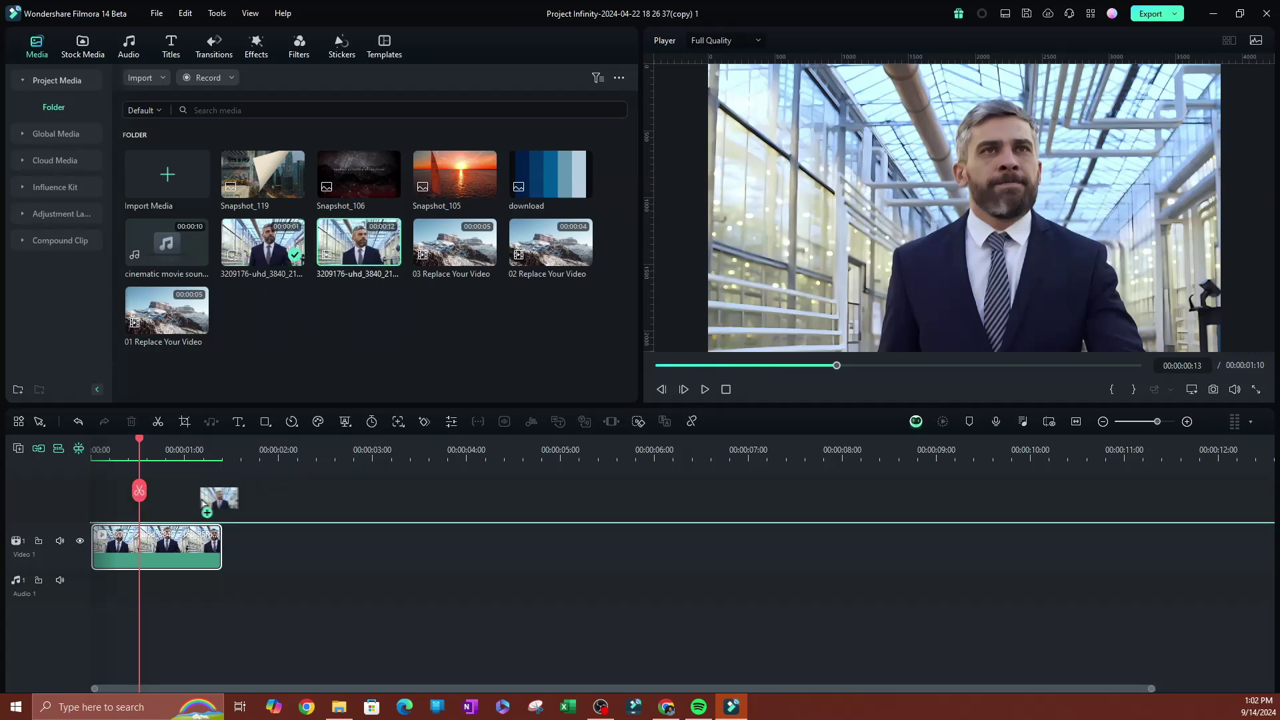
left_click_drag(176, 504, 286, 548)
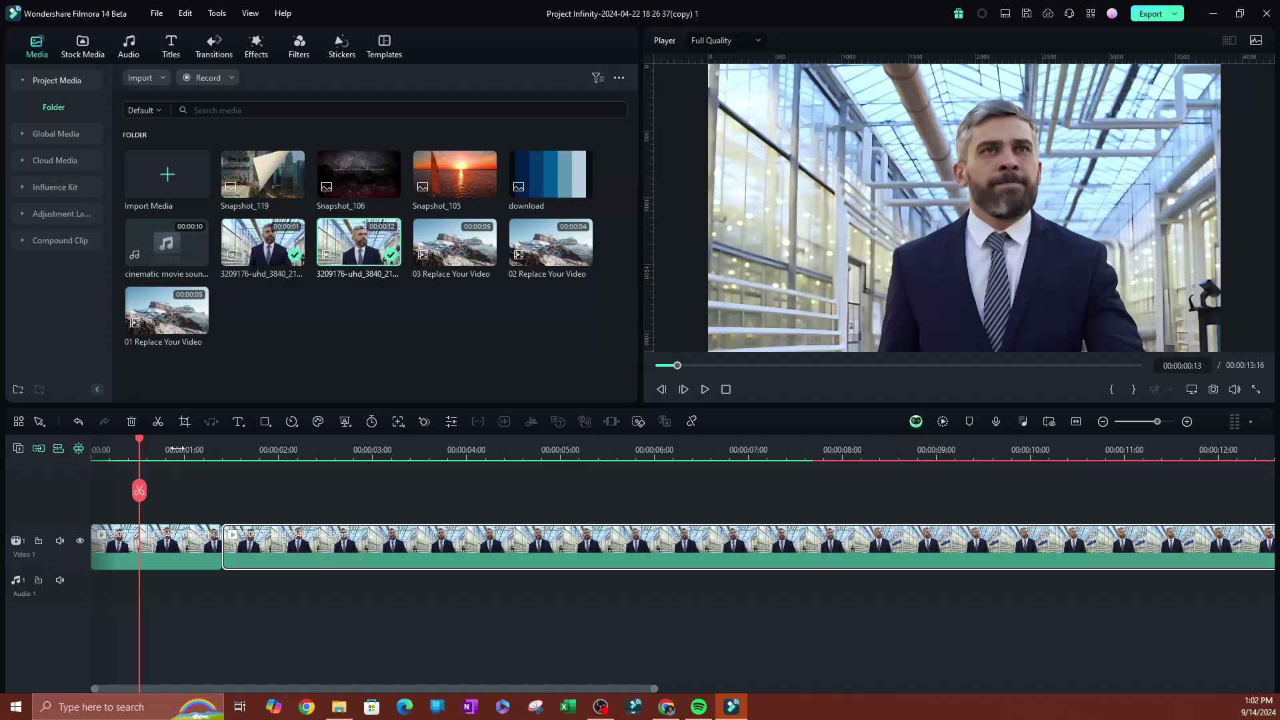
left_click(237, 447)
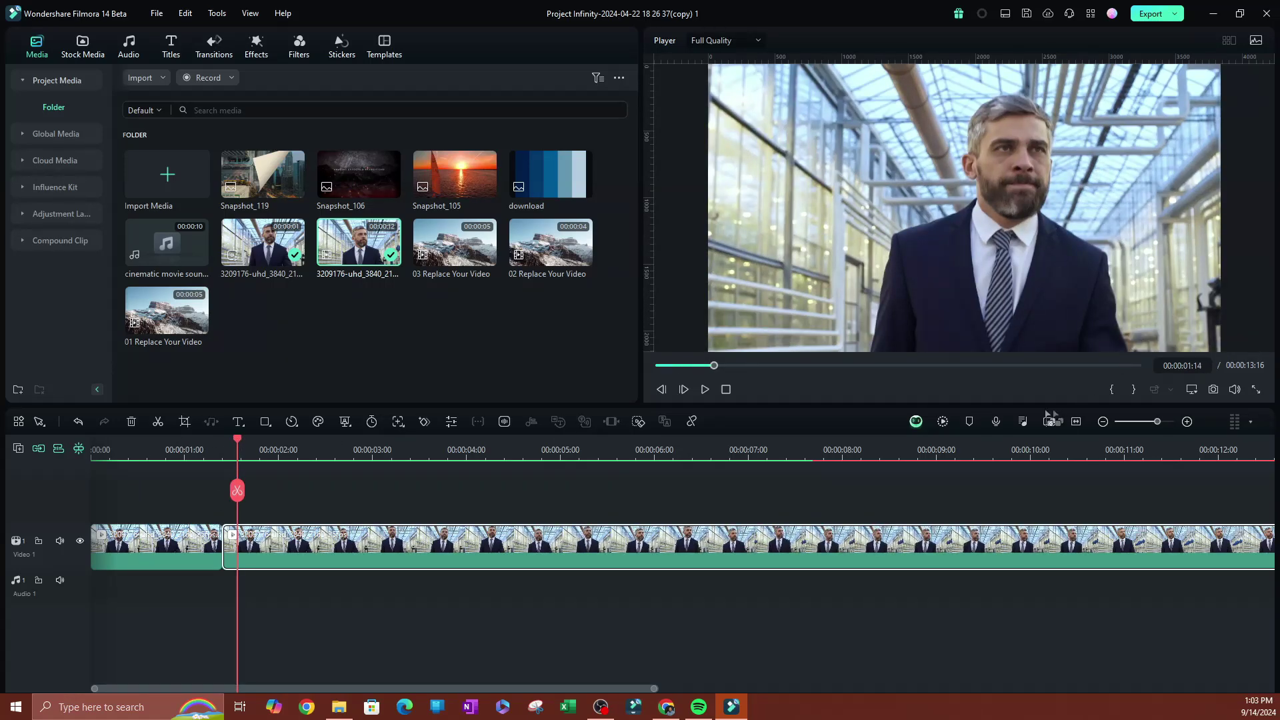
left_click_drag(1040, 405, 1044, 510)
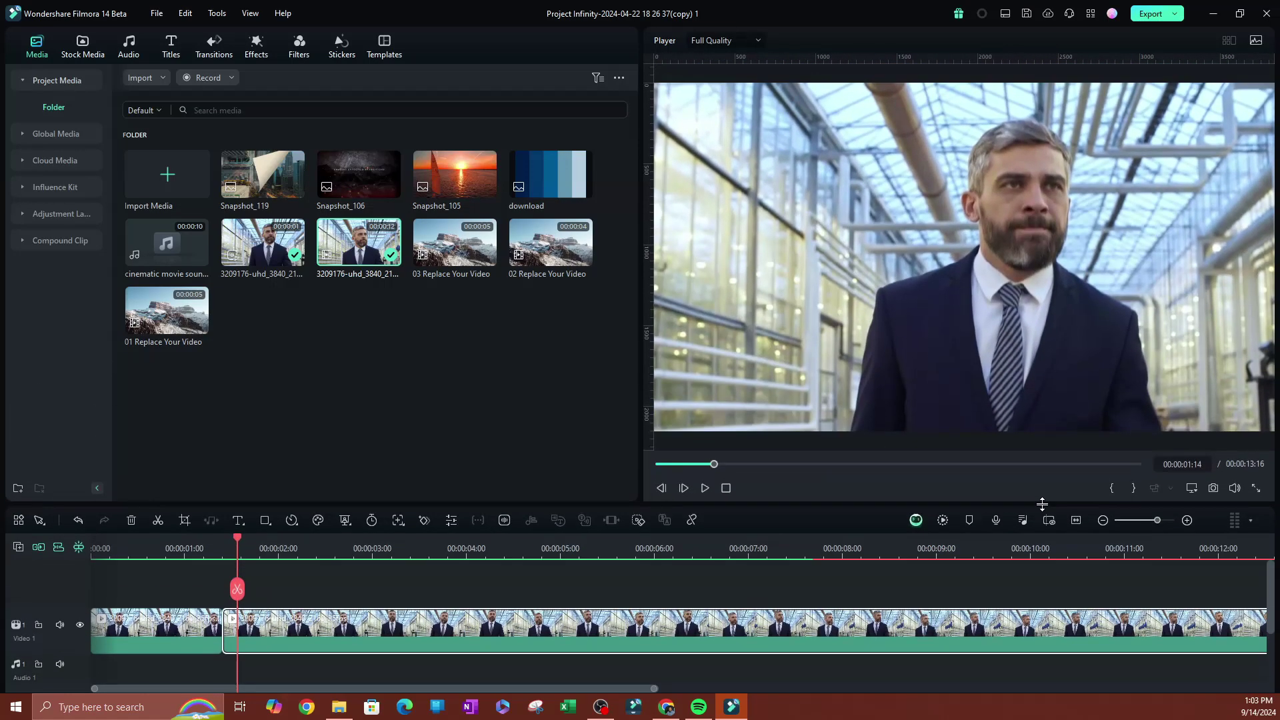
Step: Scrub the playhead from the project start across both clips to compare the footage
left_click(166, 550)
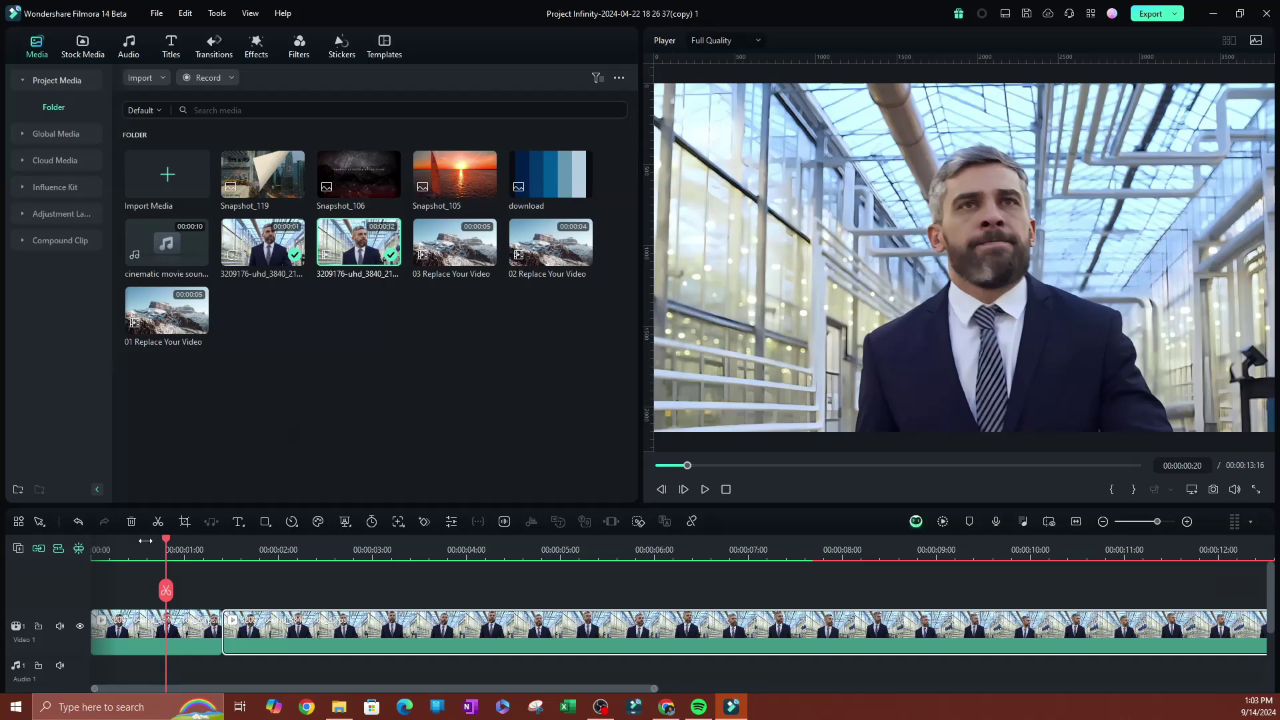
left_click_drag(167, 538, 42, 548)
mouse_move(134, 551)
left_mouse_down()
mouse_move(259, 559)
mouse_move(131, 576)
left_mouse_up()
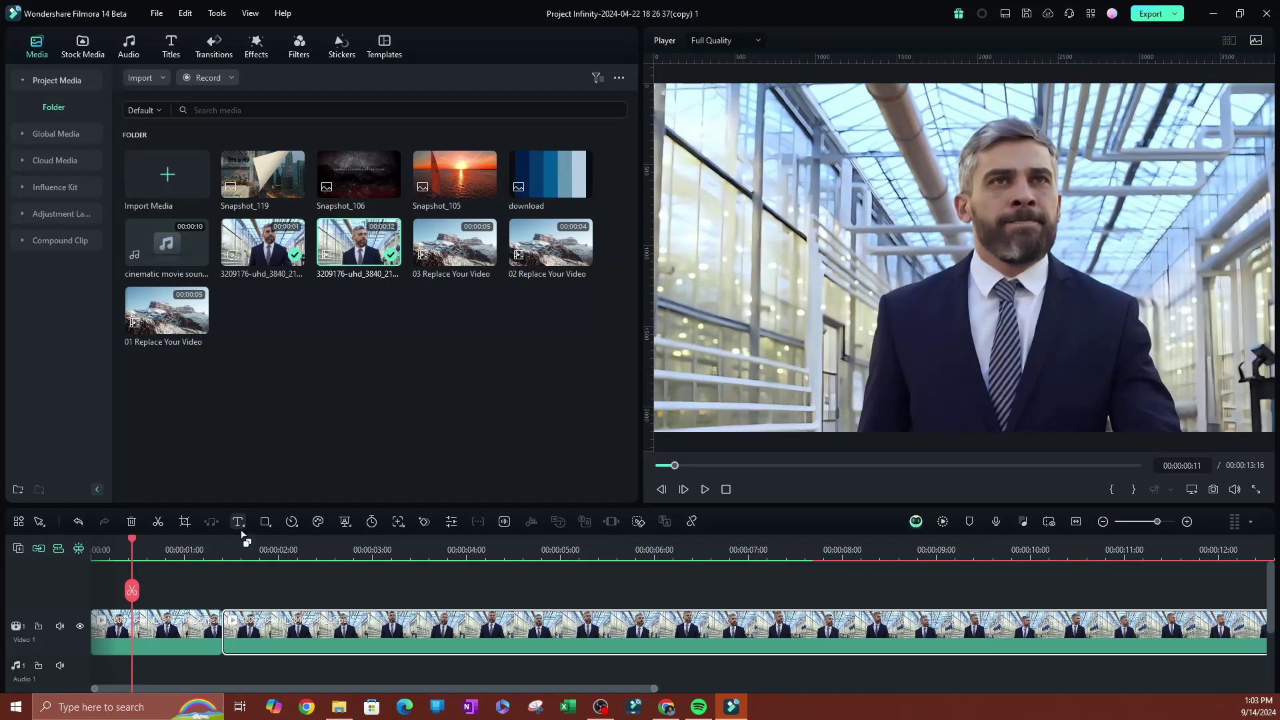
Step: Delete the long second clip, restore the timeline height, and inspect the short clip's enhancement
key("Delete")
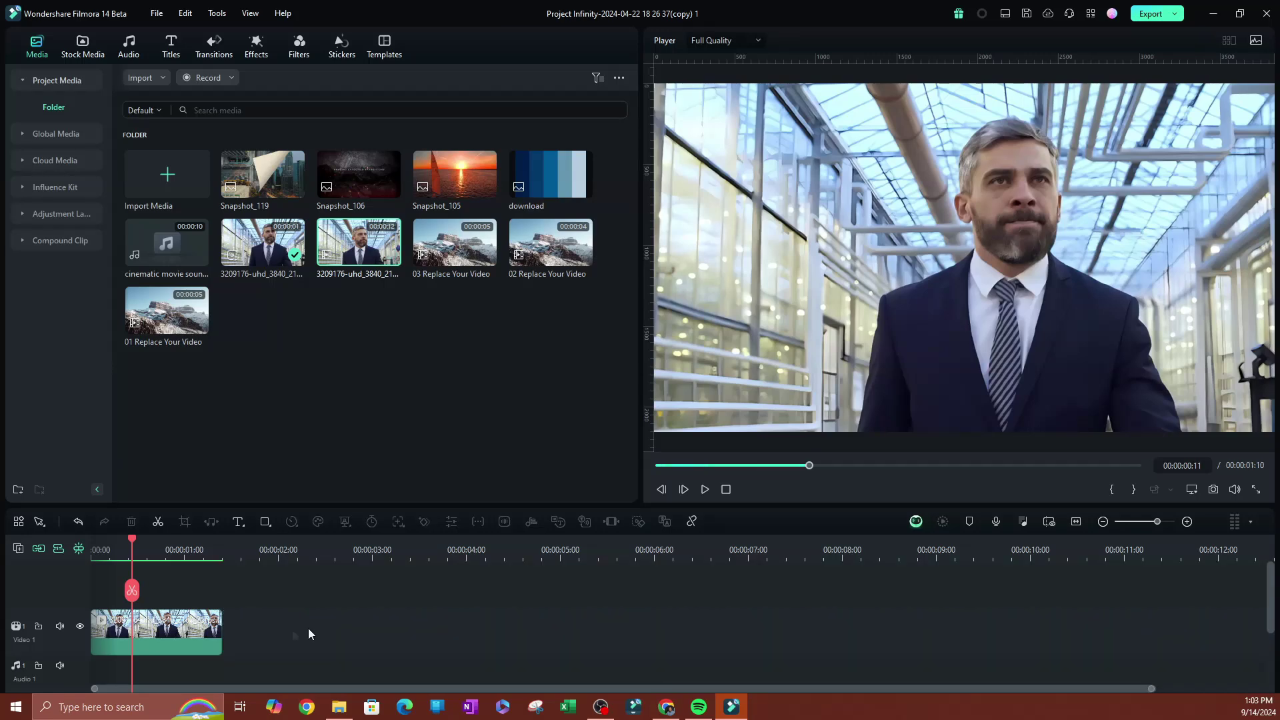
left_click_drag(607, 505, 605, 442)
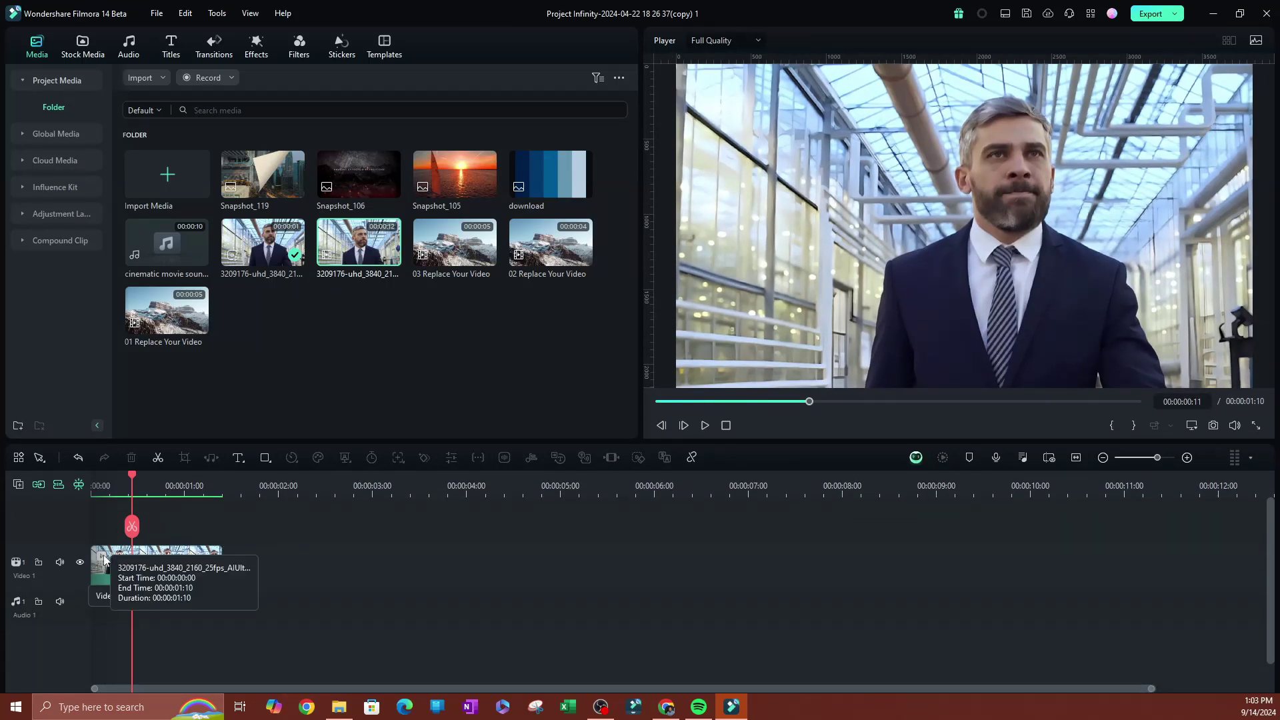
left_click(155, 568)
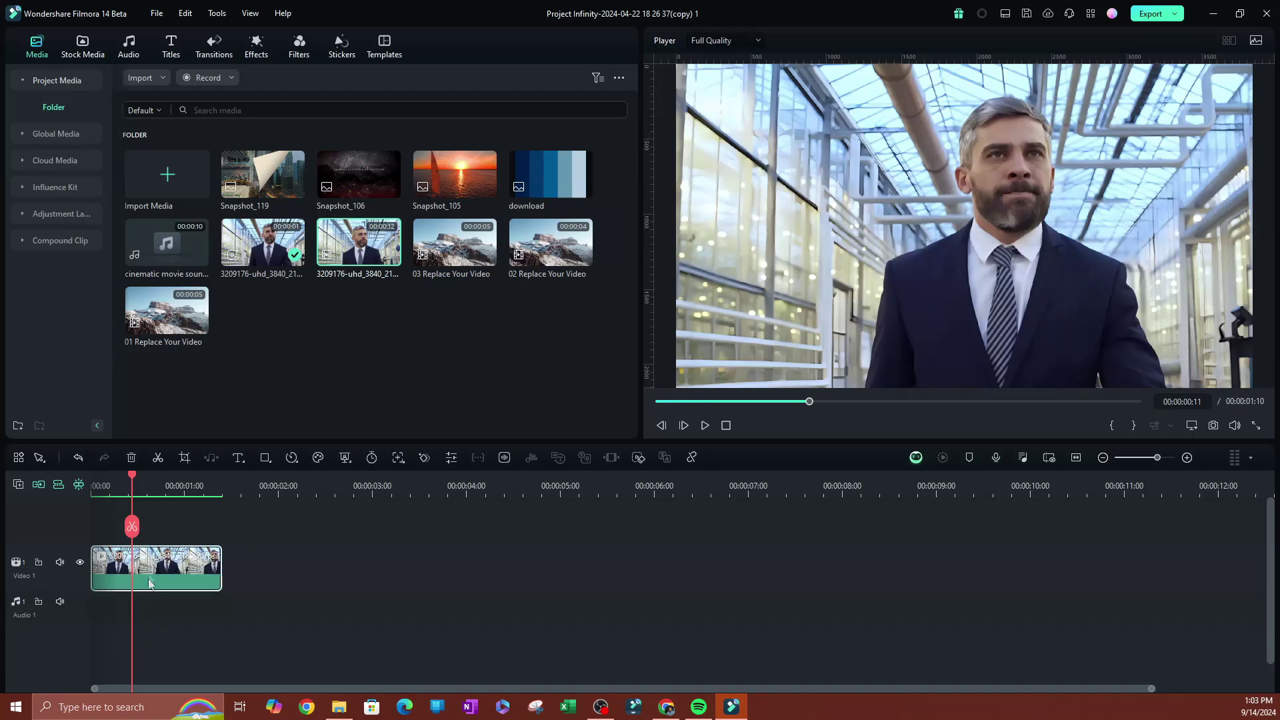